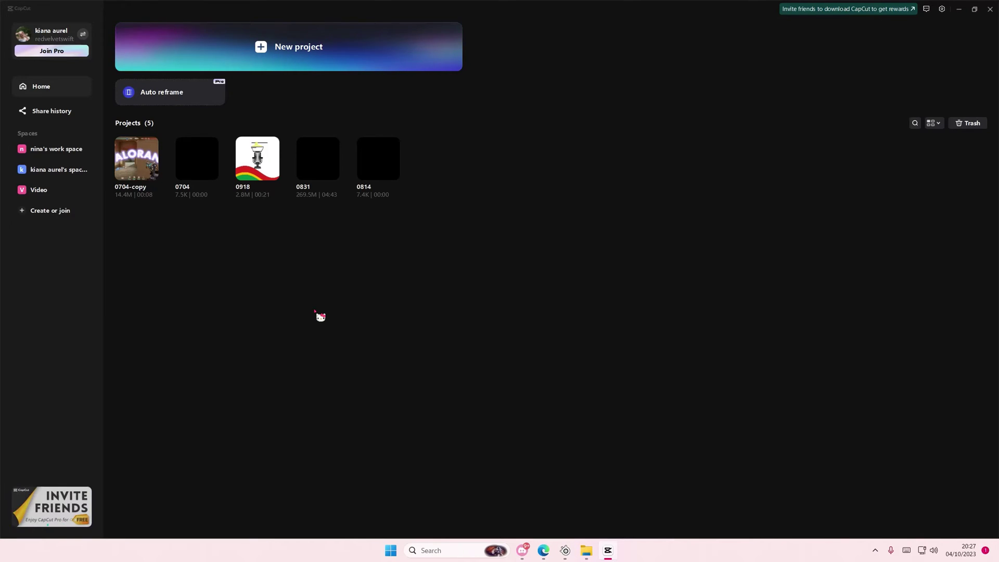
# Select projects 0831 and 0814 together and move both to Trash.
pyautogui.moveTo(469, 217); pyautogui.dragTo(323, 162)
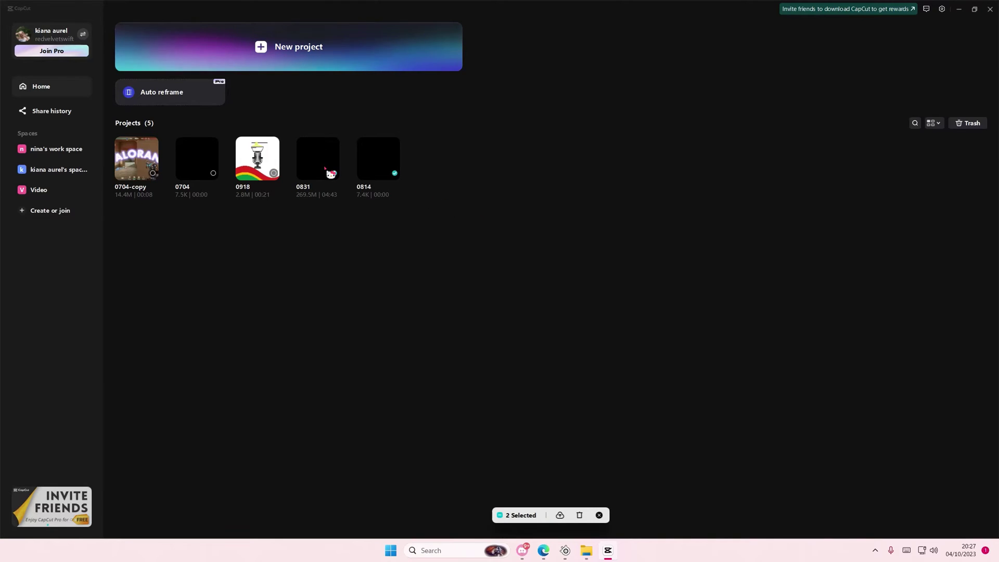
pyautogui.click(582, 515)
pyautogui.click(490, 314)
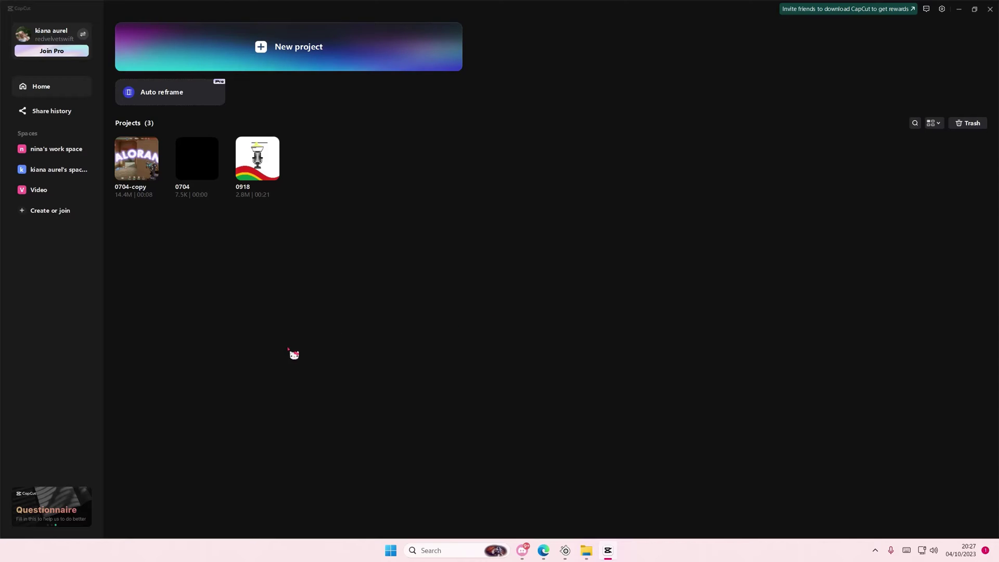
# Restore project 0814 from Trash, leaving 0831 and 0929 still trashed.
pyautogui.click(968, 123)
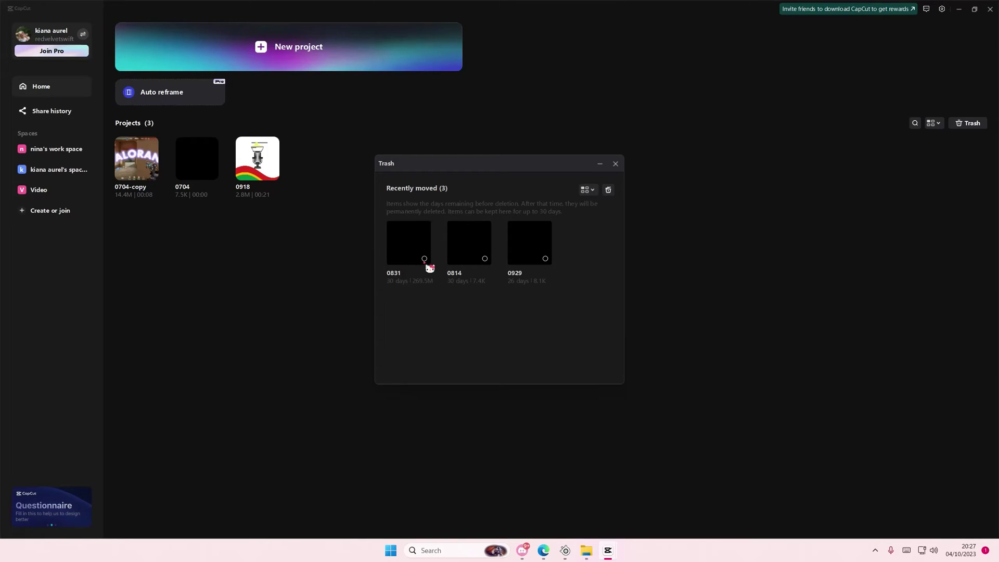
pyautogui.click(486, 261)
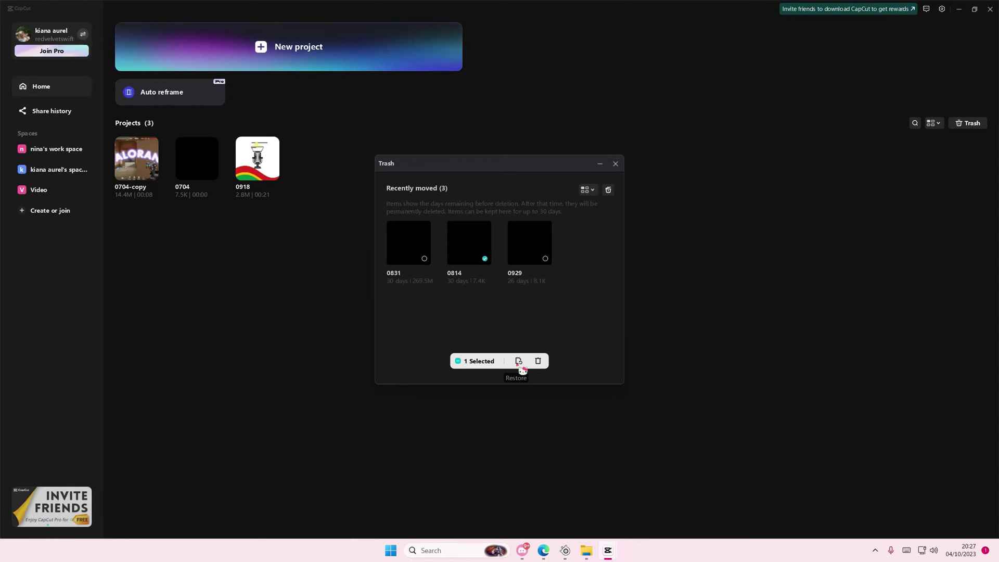
pyautogui.click(519, 361)
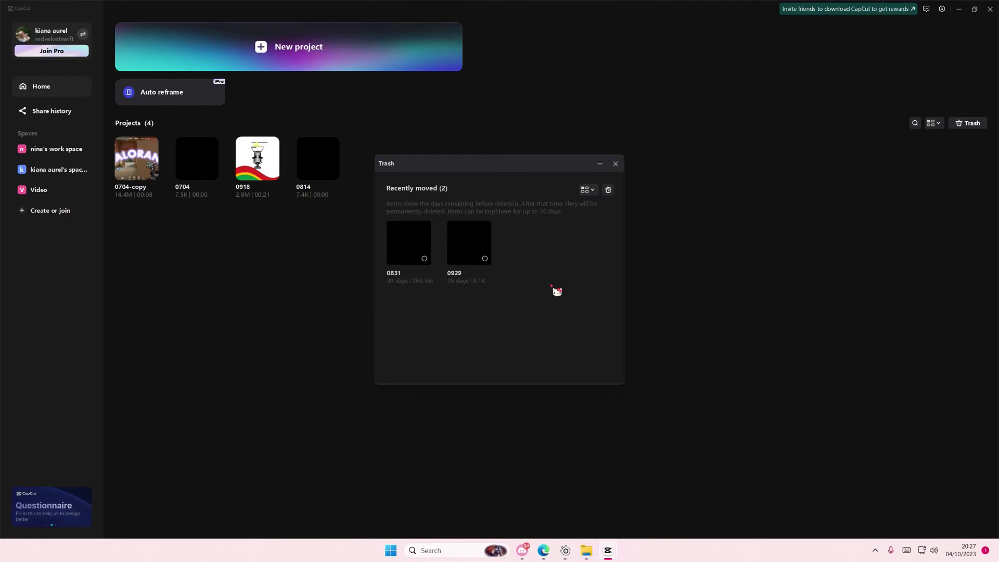
# Select trashed projects 0831 and 0929 and confirm their permanent deletion.
pyautogui.moveTo(553, 290); pyautogui.dragTo(400, 247)
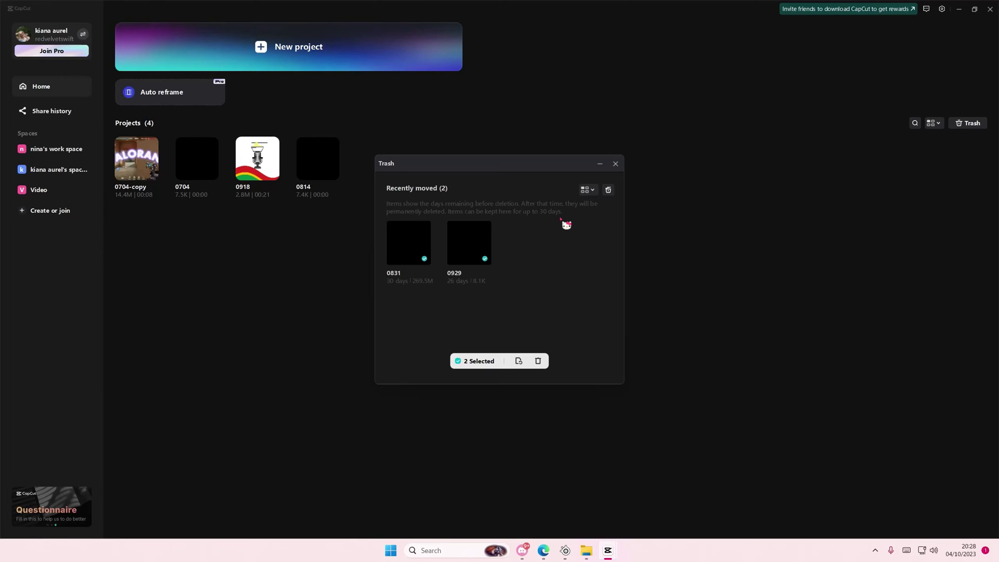
pyautogui.click(542, 361)
pyautogui.click(494, 313)
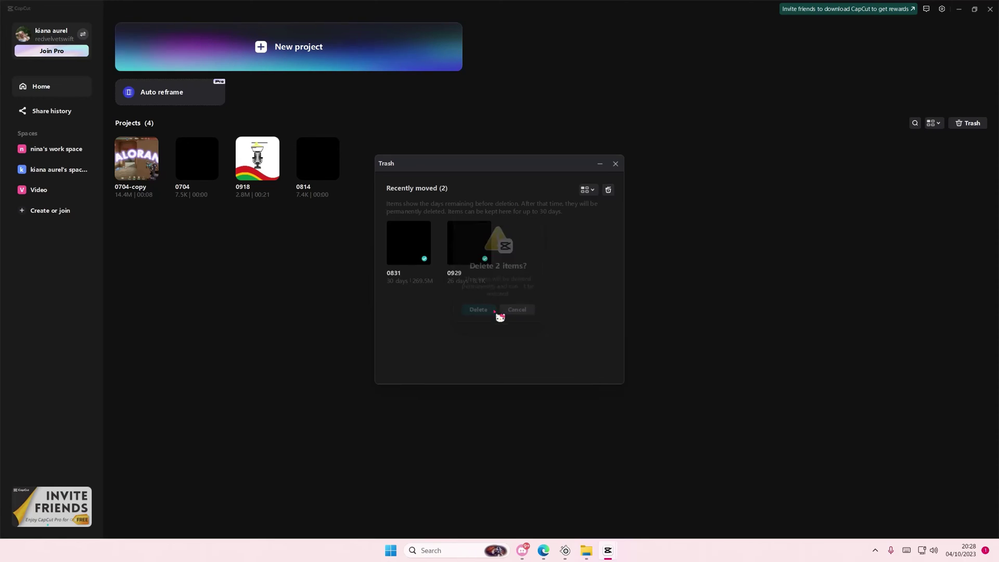
pyautogui.click(615, 163)
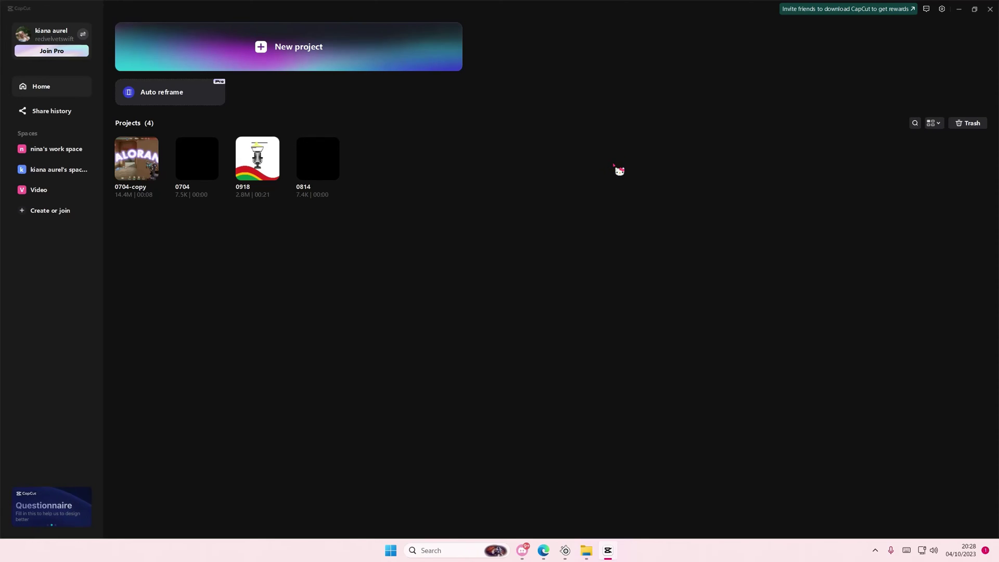